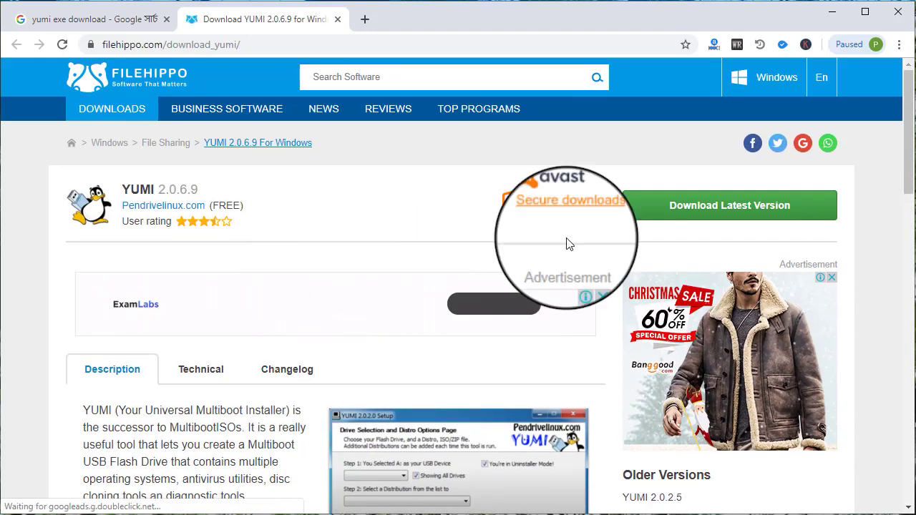
Download YUMI 2.0.6.9 from FileHippo, launch the installer, and open a new Chrome tab.
click(733, 211)
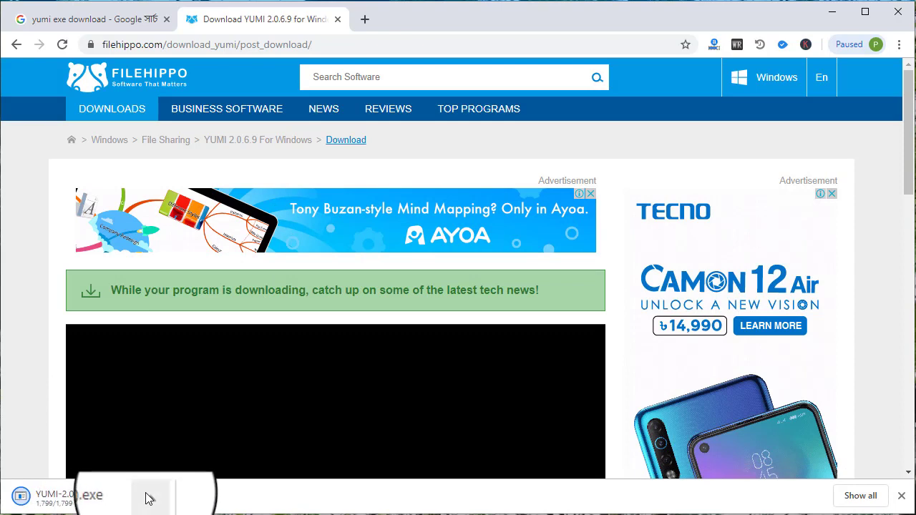
click(104, 499)
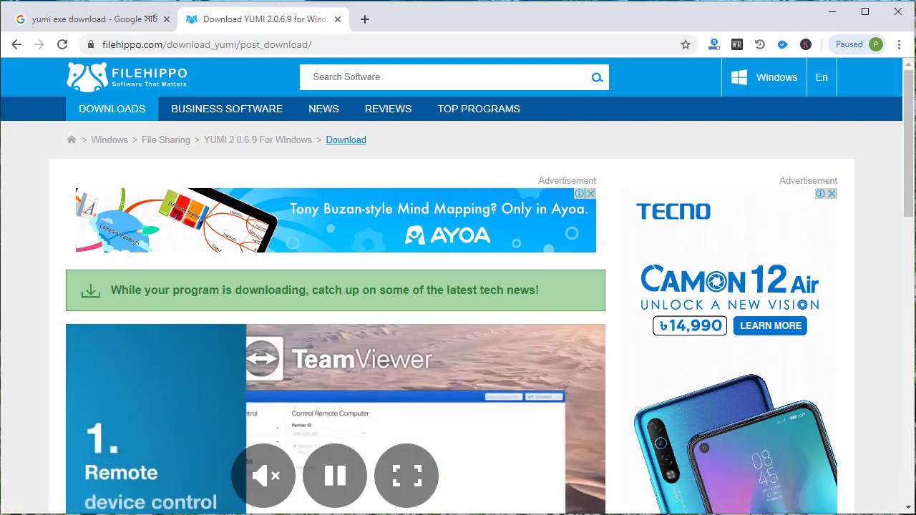
click(365, 19)
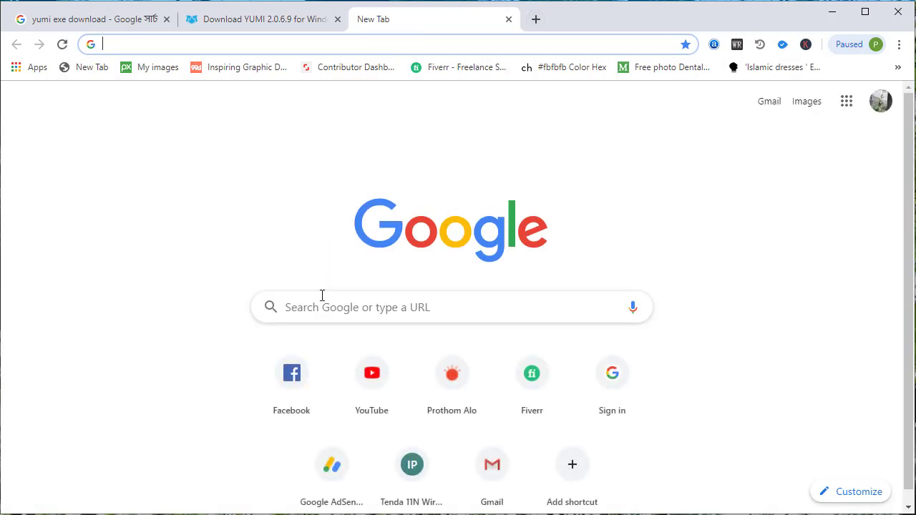
click(326, 305)
key(ctrl+w)
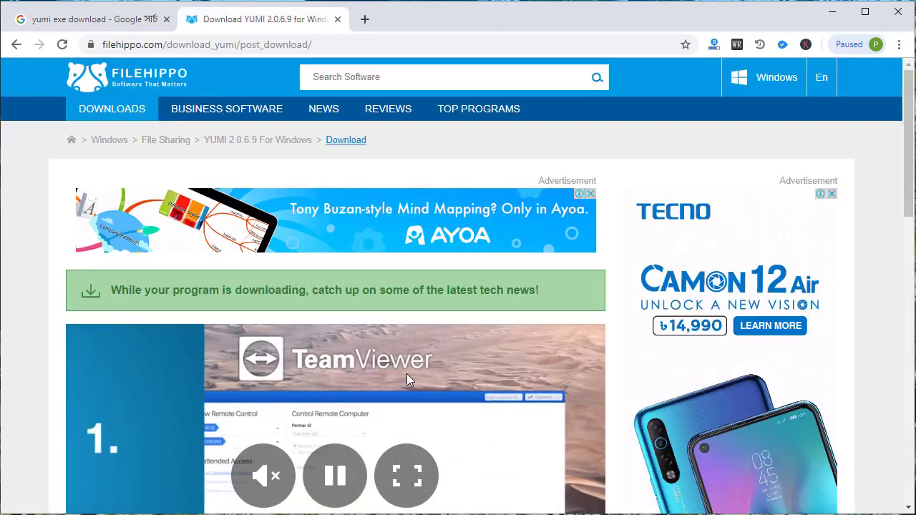
click(365, 20)
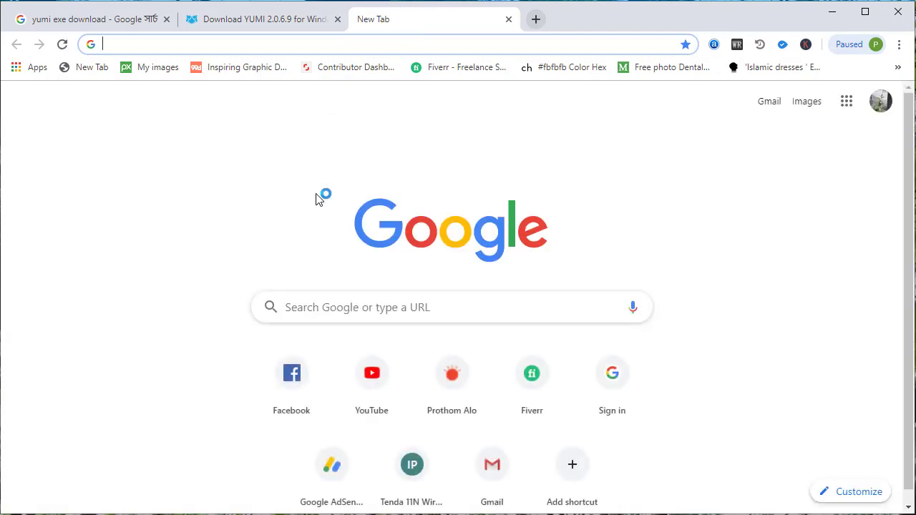
click(326, 304)
key(ctrl+w)
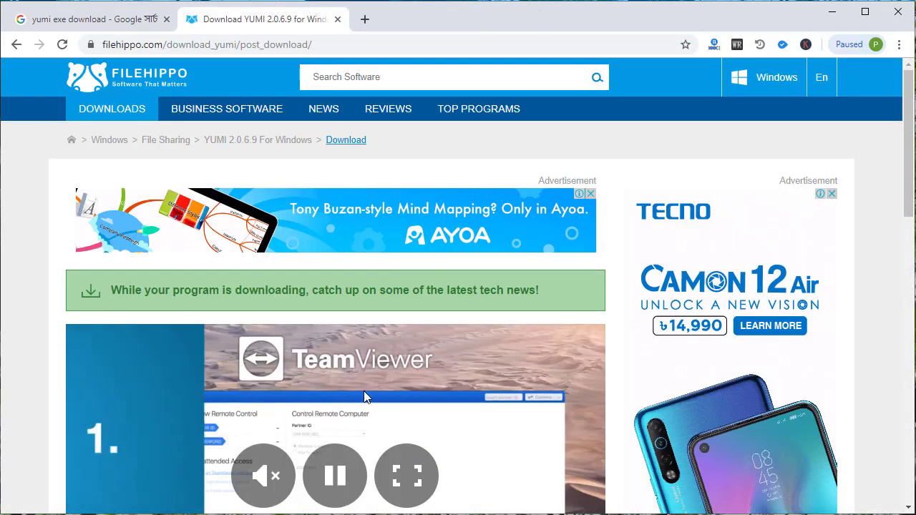
click(365, 20)
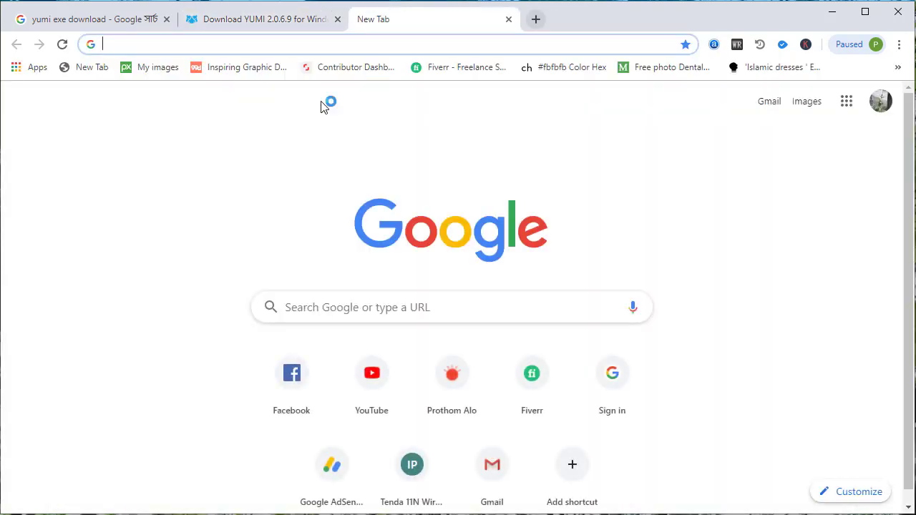
click(325, 303)
key(ctrl+w)
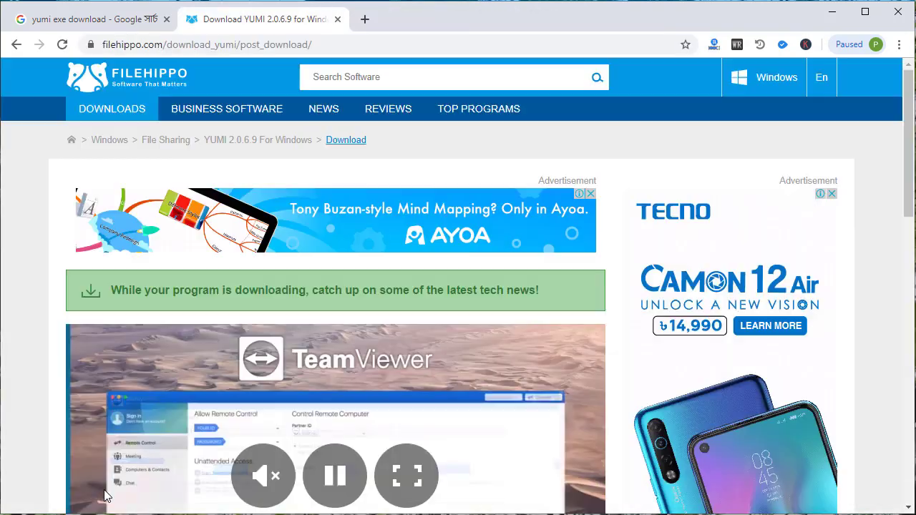
click(364, 21)
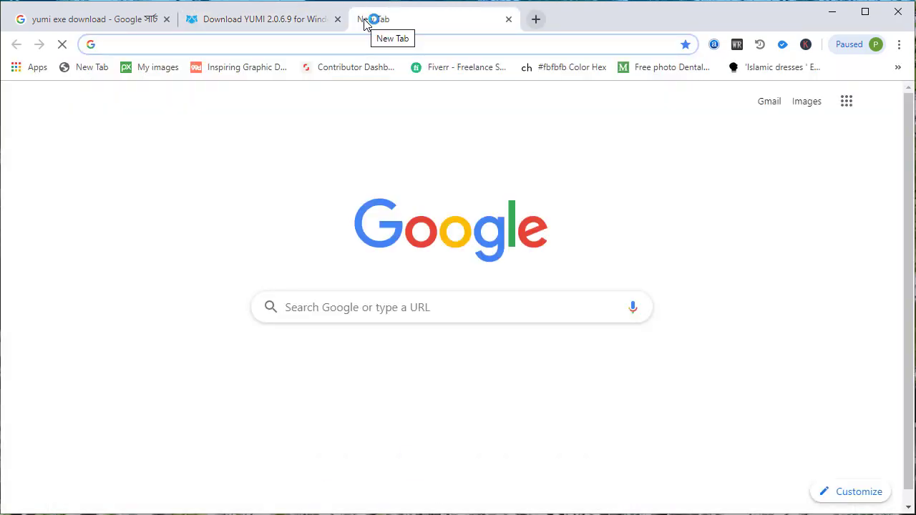
Search Google for 'windows 10 iso file download 2019' and skim the results.
click(326, 304)
text(Wi)
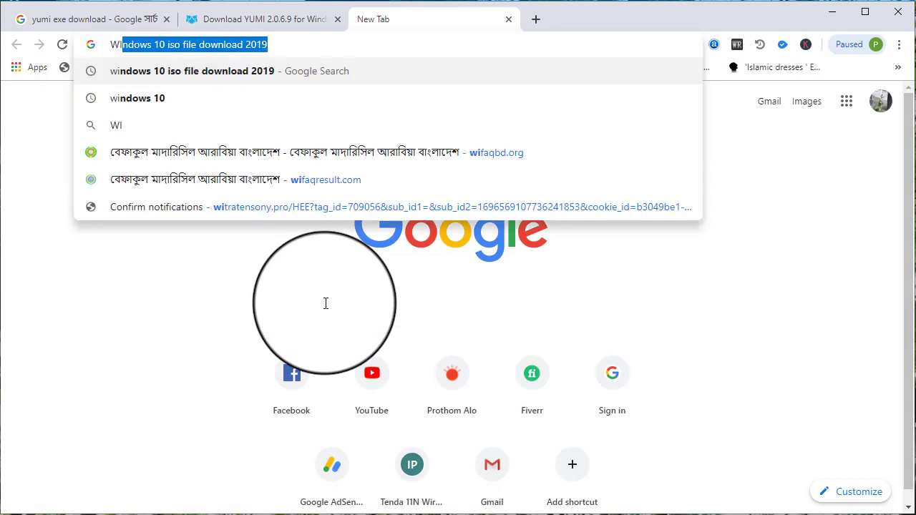
key(Return)
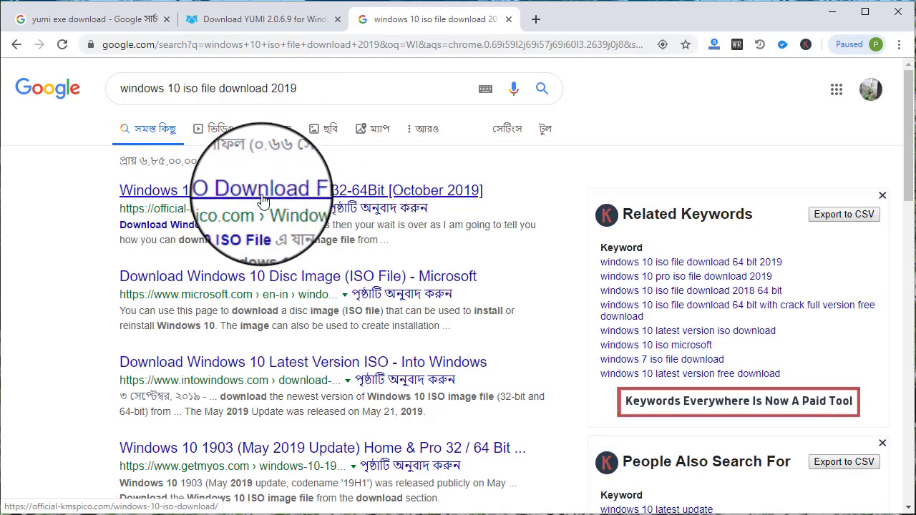
scroll(263, 199, down, 1)
scroll(262, 204, up, 1)
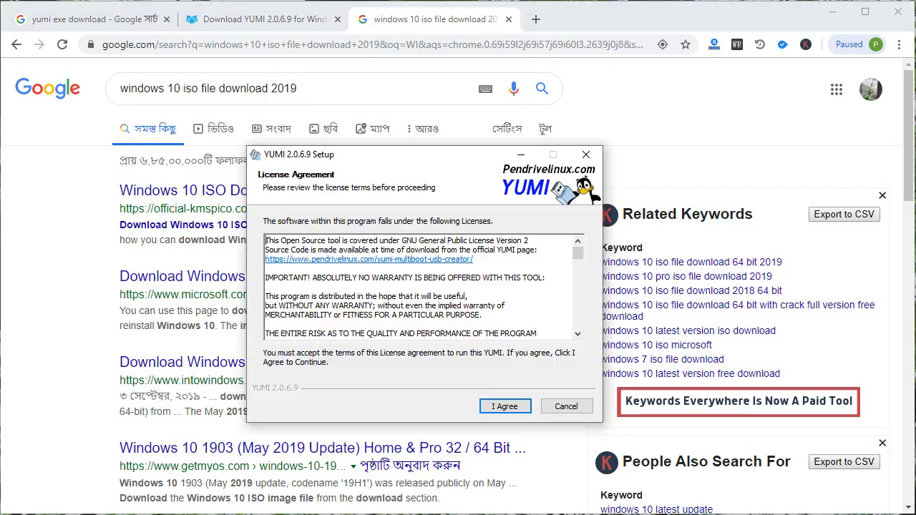
Accept the YUMI license and choose H:\ (Disk 1) MULTIBOOT 29GB as the target drive.
click(505, 408)
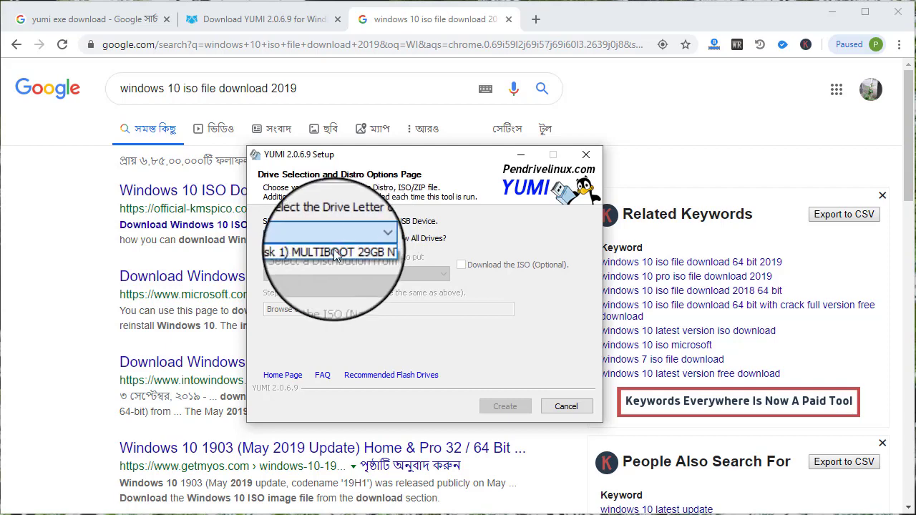
click(331, 251)
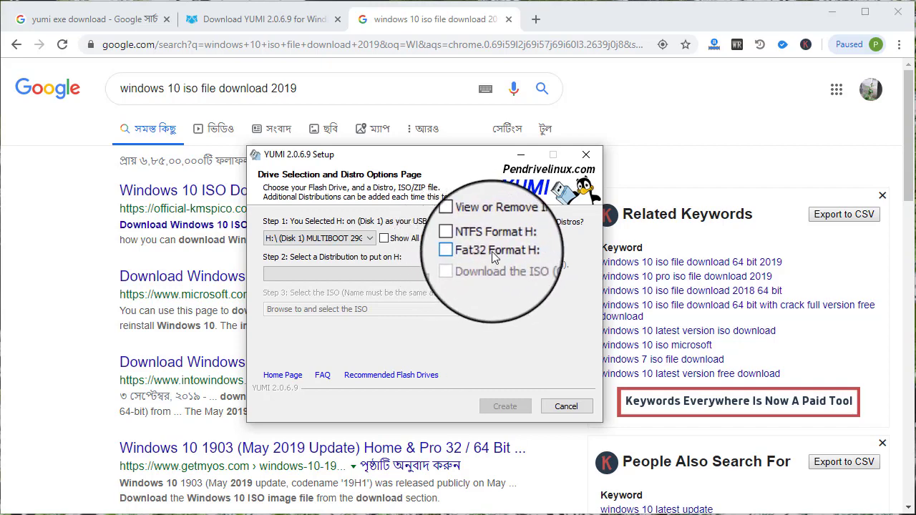
Choose 'Single Windows Vista/7/8/10 Installer' from the Step 2 distribution list.
click(405, 278)
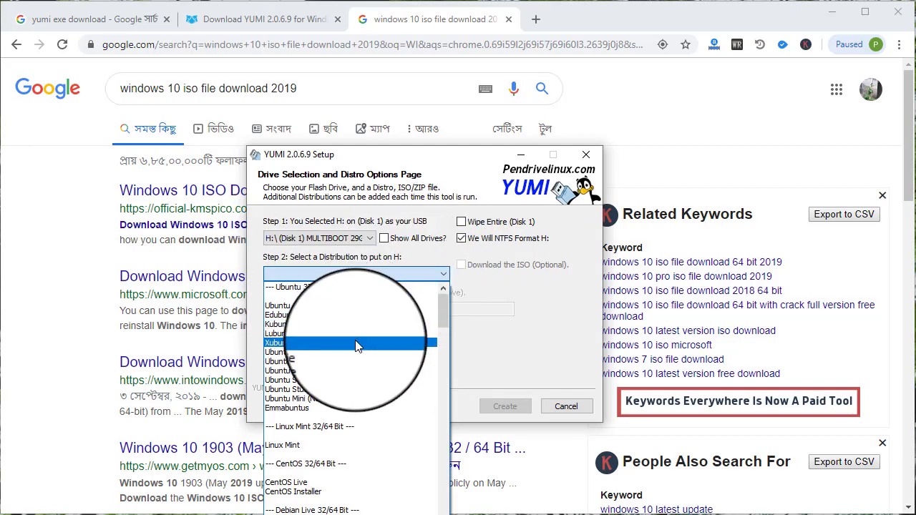
scroll(358, 346, down, 20)
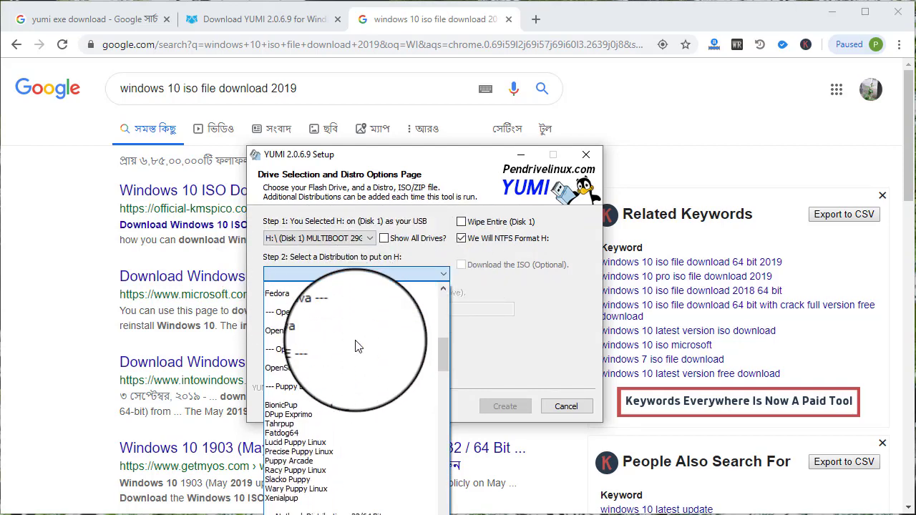
scroll(357, 347, down, 20)
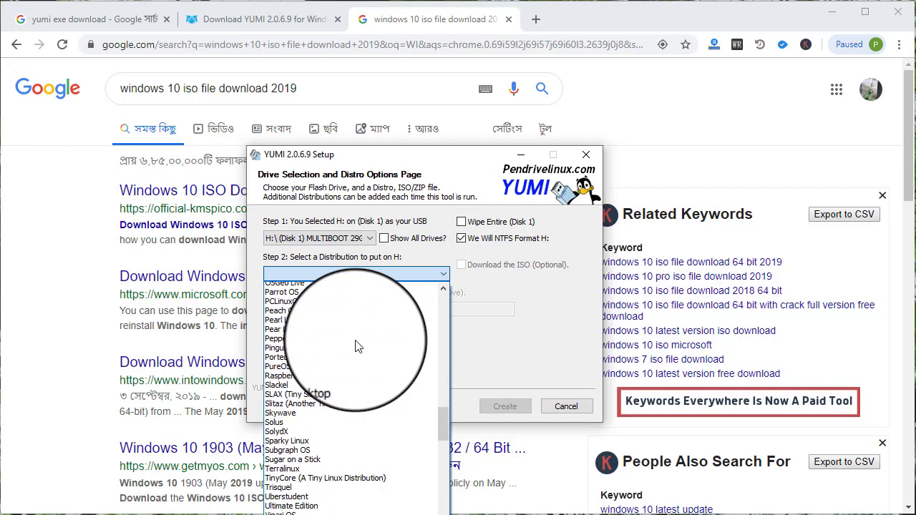
scroll(358, 346, down, 20)
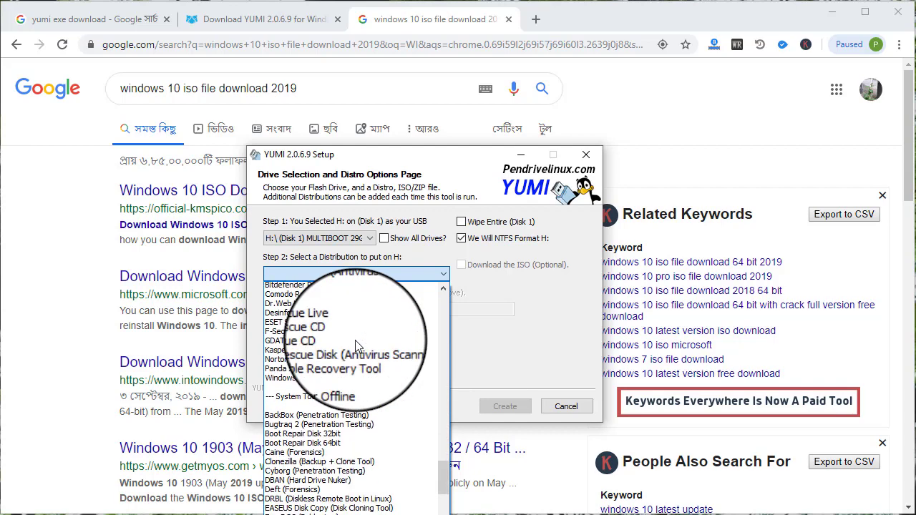
scroll(358, 347, down, 20)
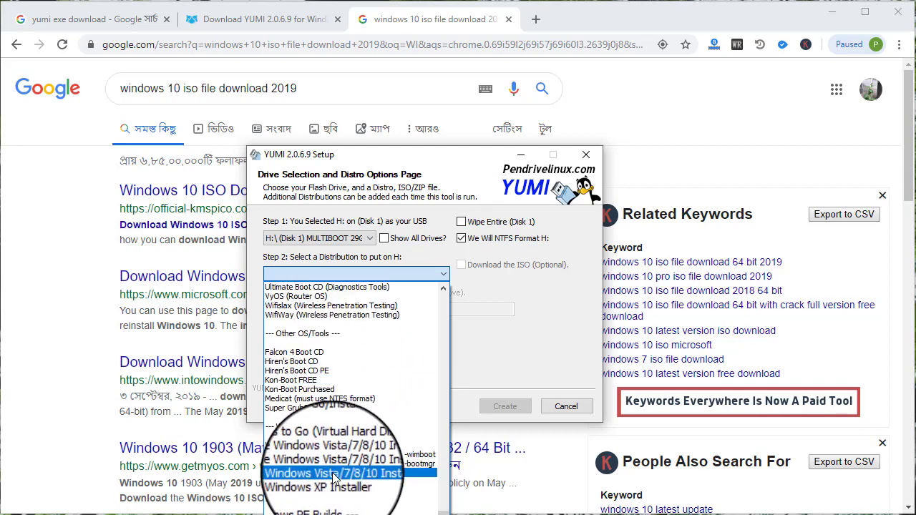
click(334, 474)
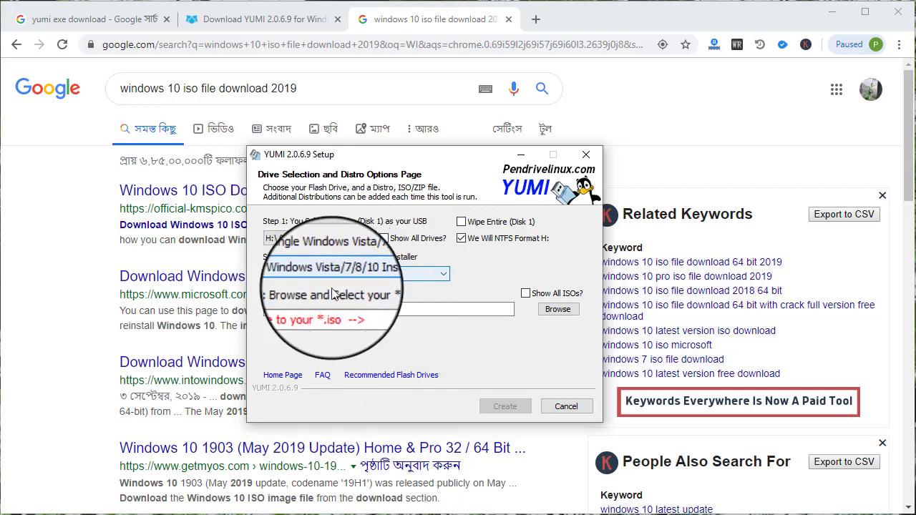
Select Windows-10-Pro-x64-En-US-Activated.iso from D:\Softwers\torrent soft\Windows 10 Pro v.1709 as the ISO.
click(557, 309)
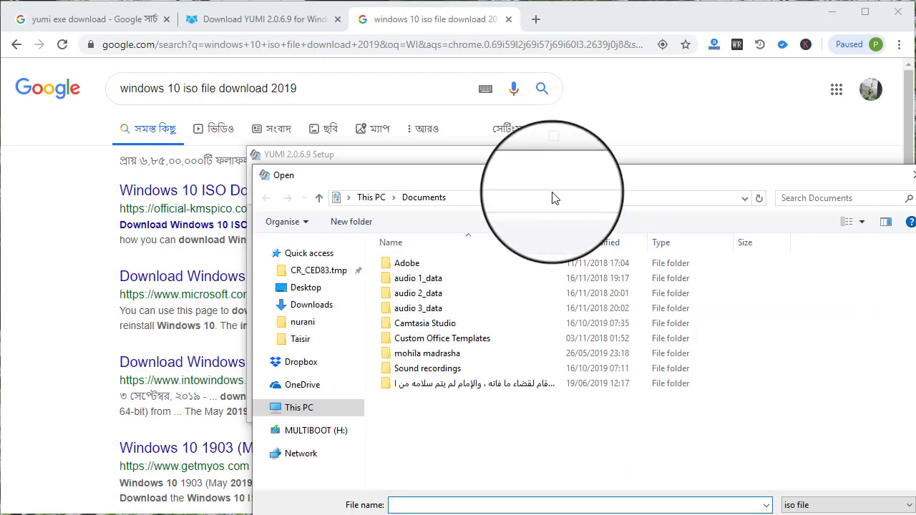
drag(552, 188, 430, 100)
click(143, 319)
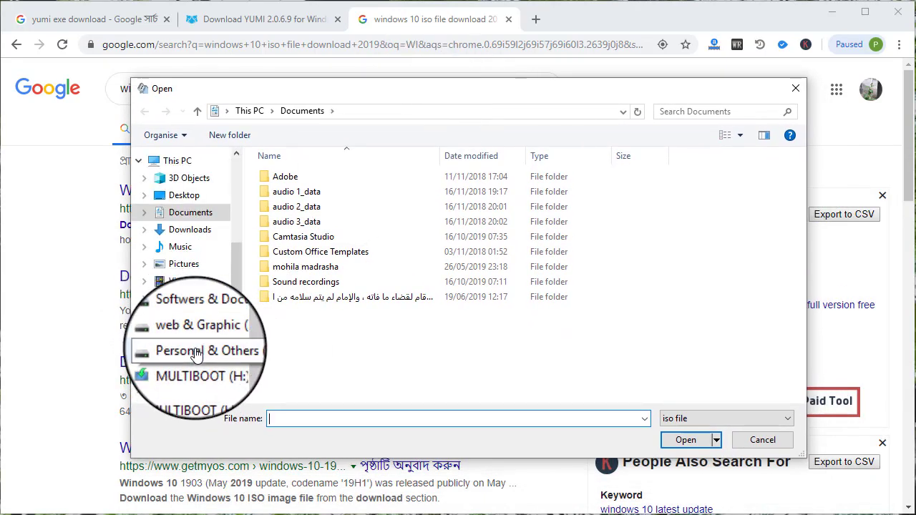
click(188, 316)
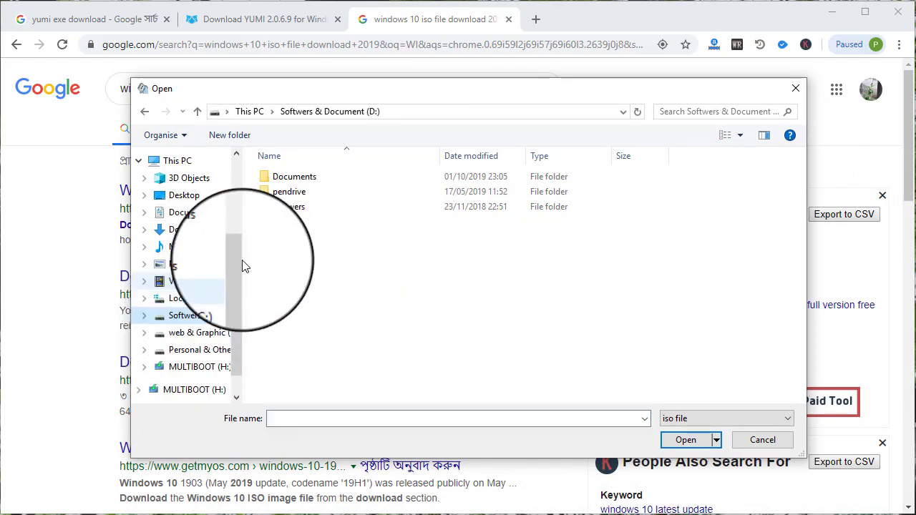
double_click(294, 207)
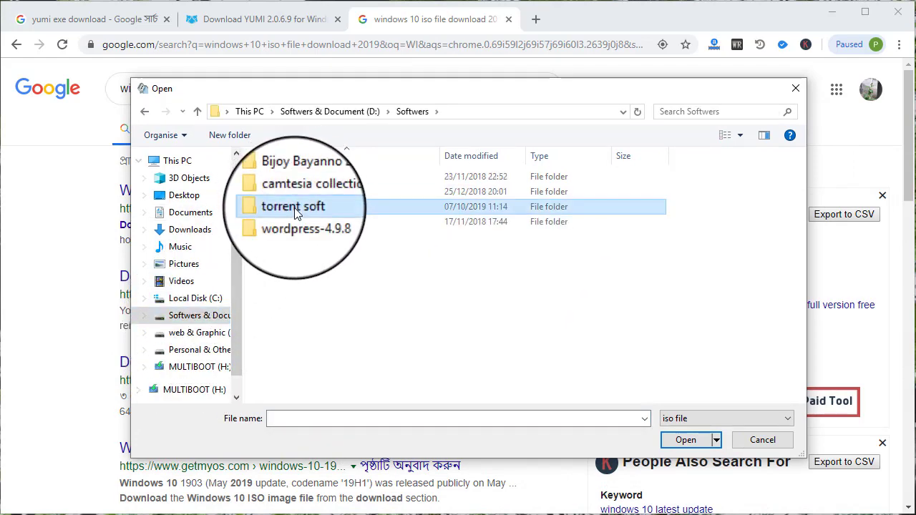
double_click(294, 208)
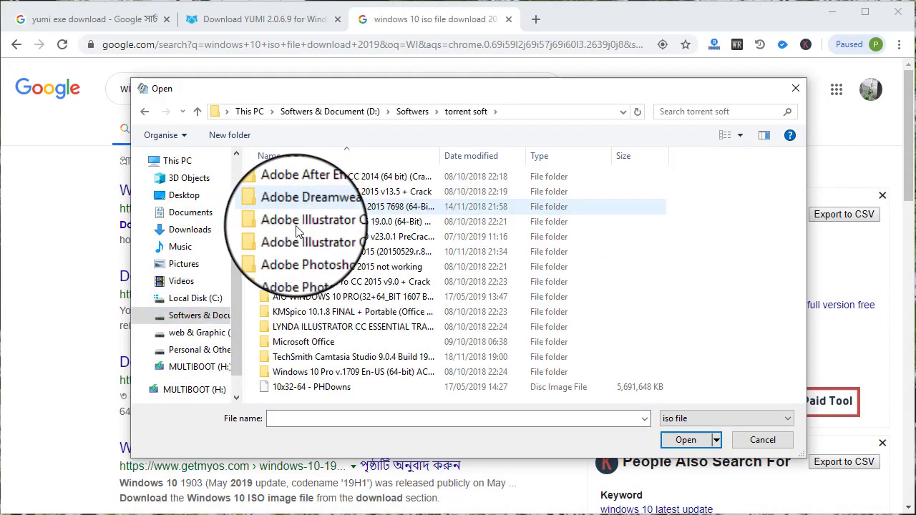
double_click(308, 372)
click(353, 176)
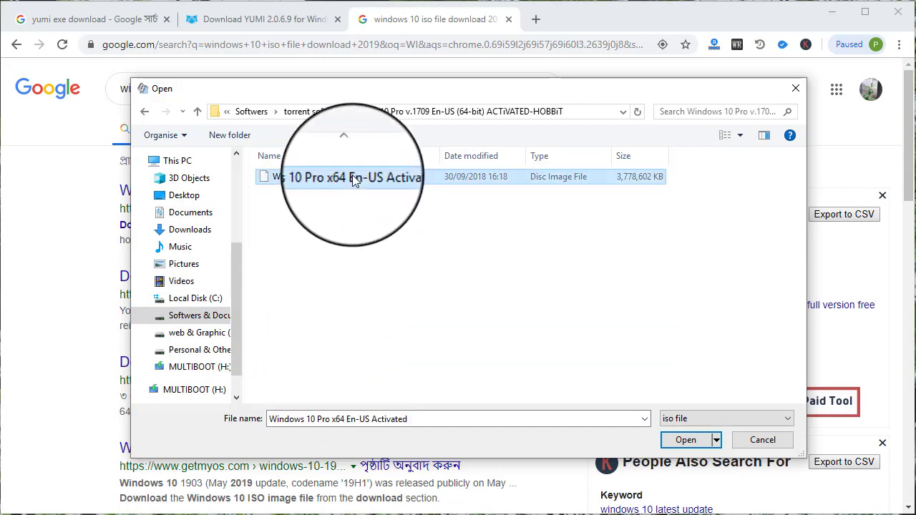
click(685, 442)
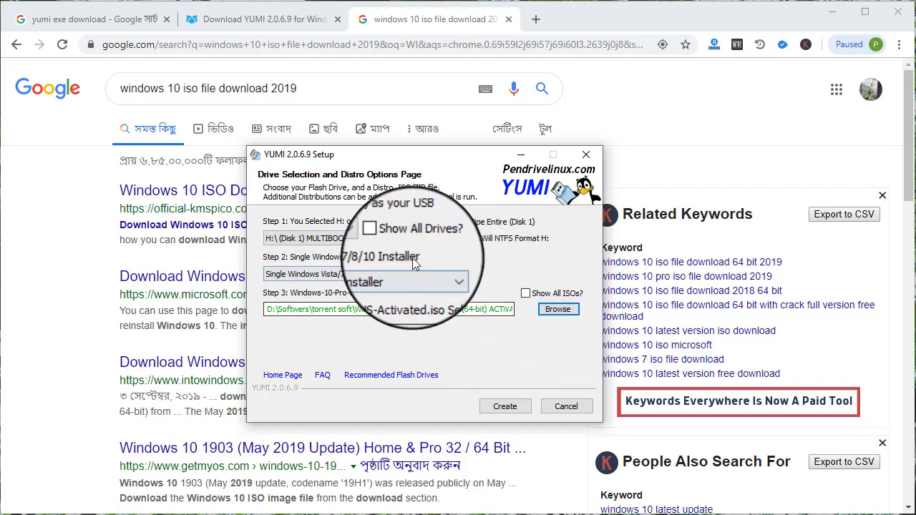
Start writing the ISO to drive H: and confirm the format warning.
click(507, 405)
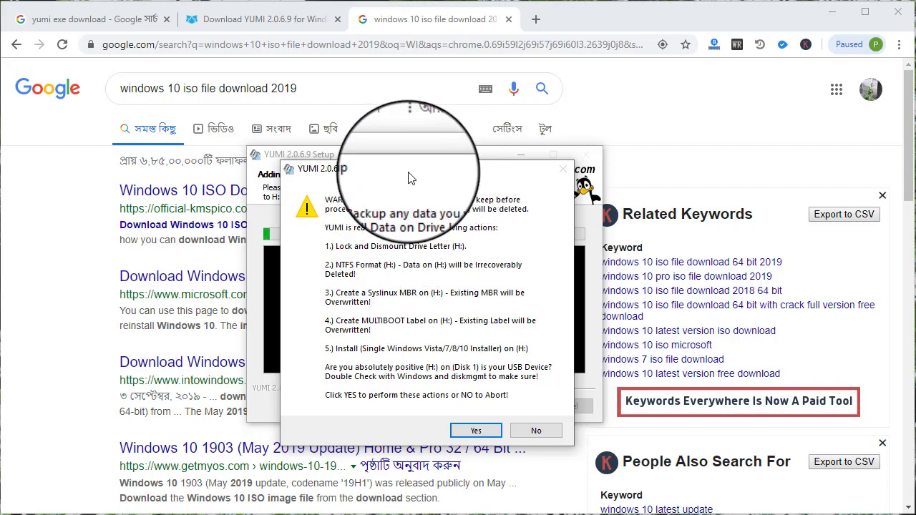
click(478, 431)
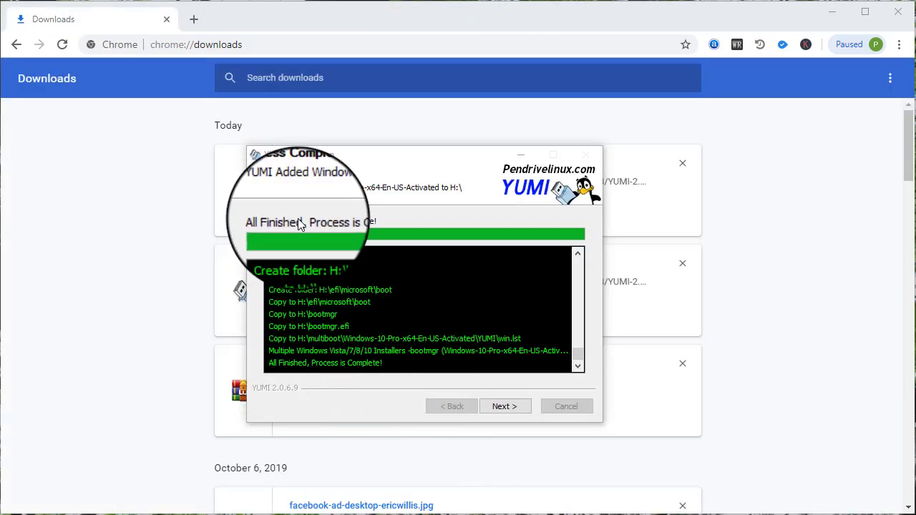
Finish the YUMI wizard, declining to add more ISOs.
click(502, 408)
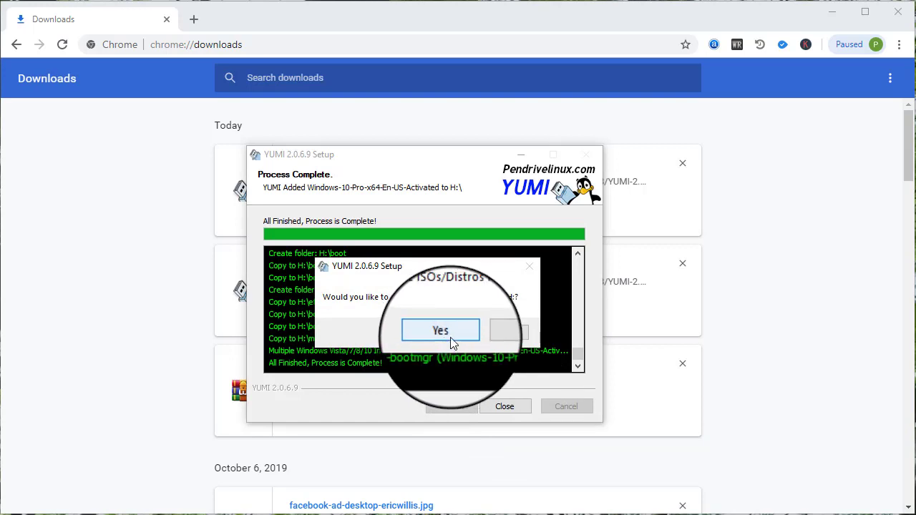
click(498, 332)
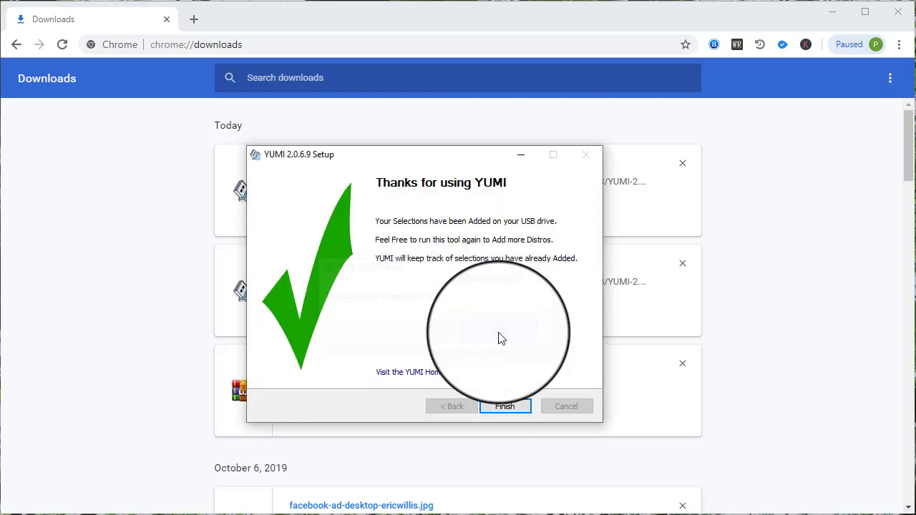
click(504, 408)
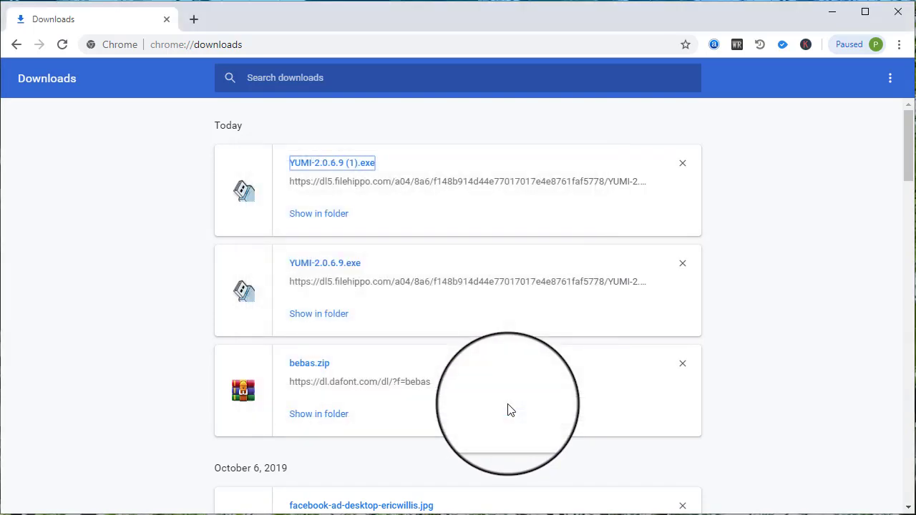